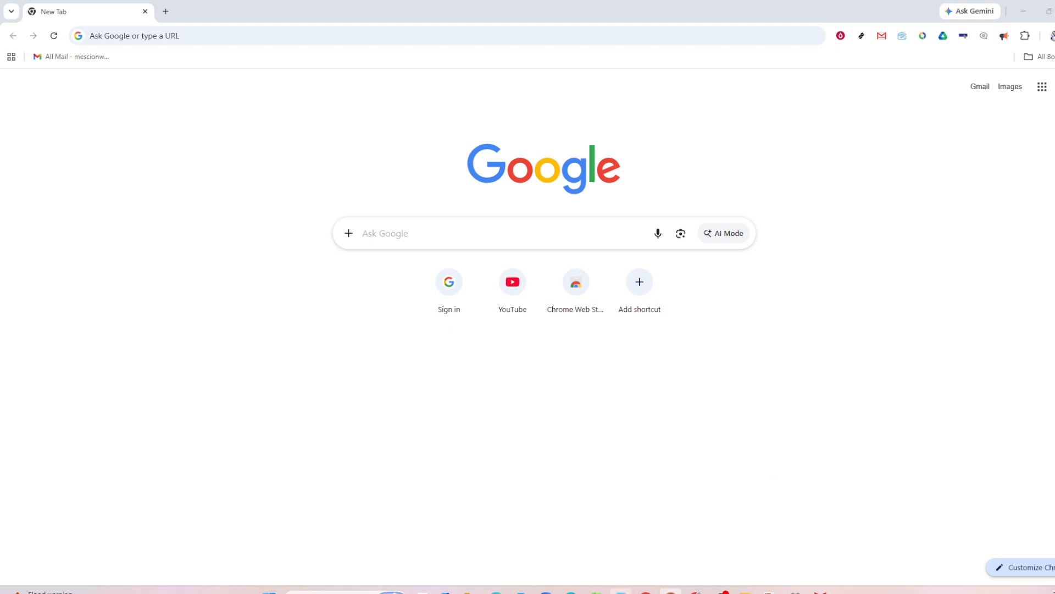
Switch to the Excel workbook, then add all borders to the Number and Multiple table in A1:B5 and center its contents.
click(596, 592)
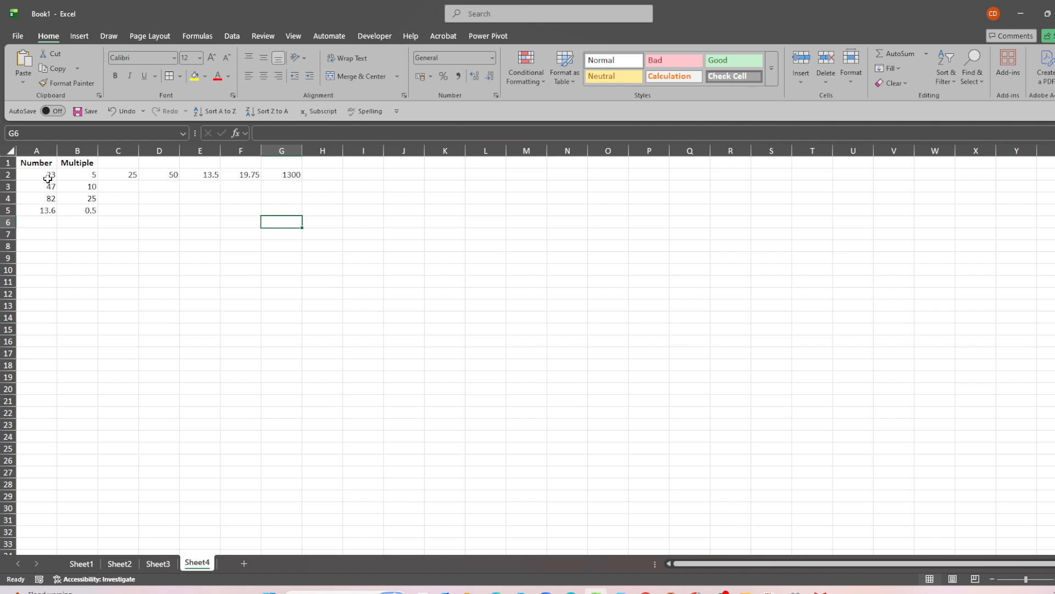
drag(31, 164, 64, 210)
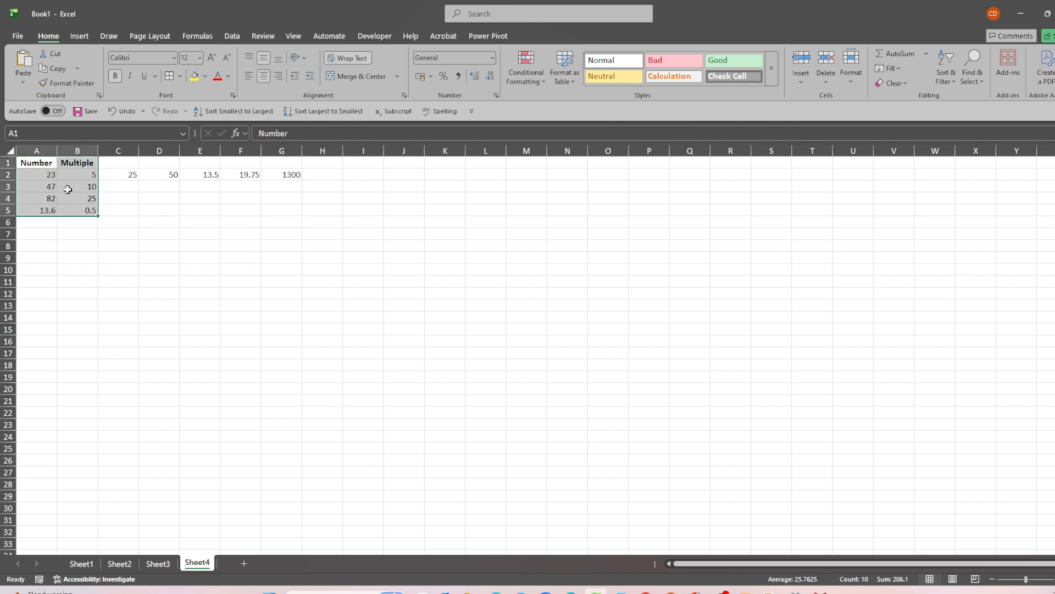
click(170, 77)
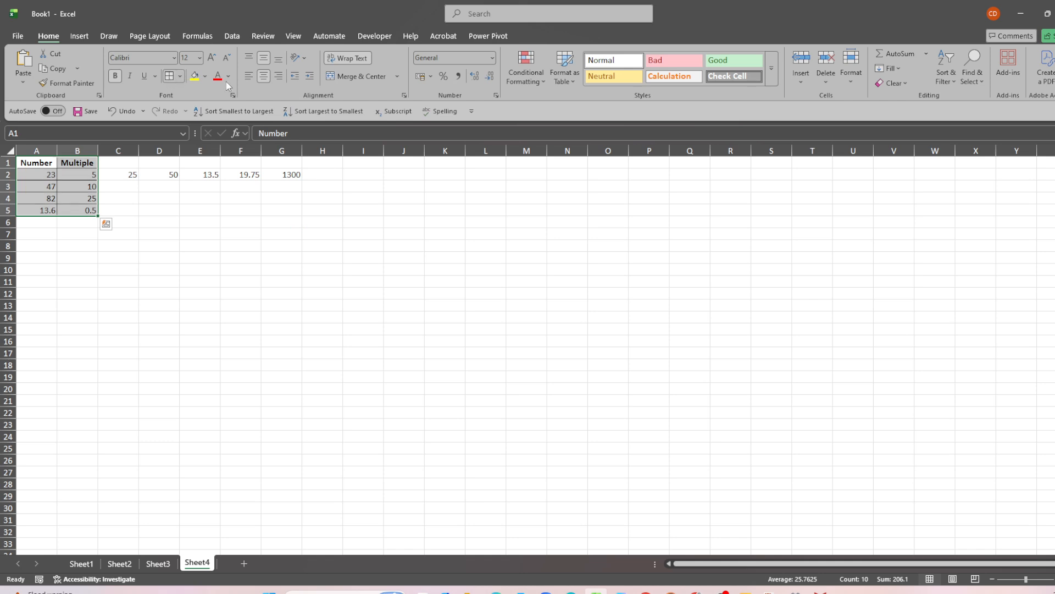
click(265, 81)
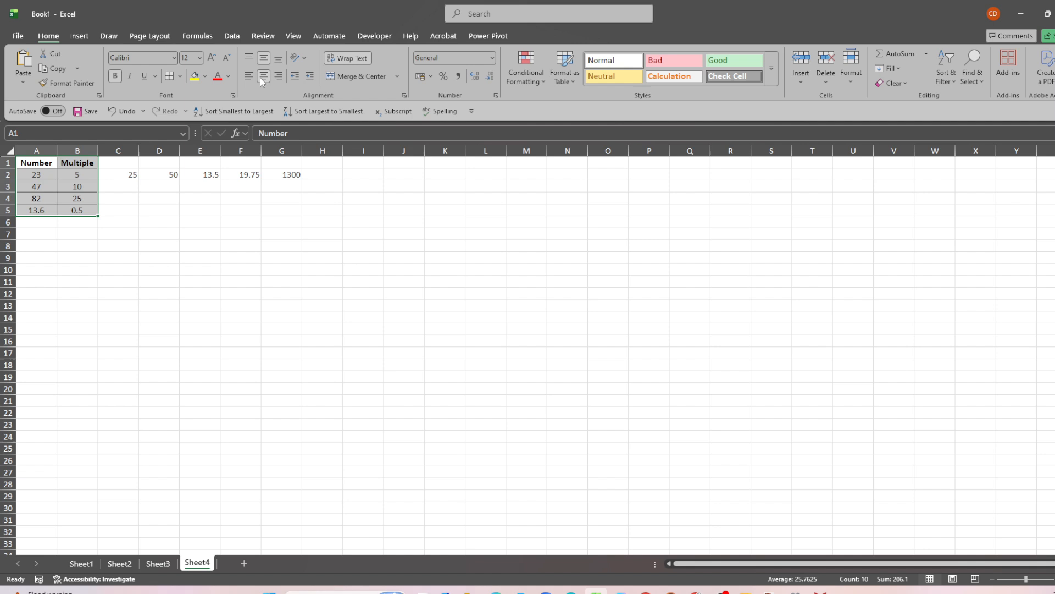
click(134, 303)
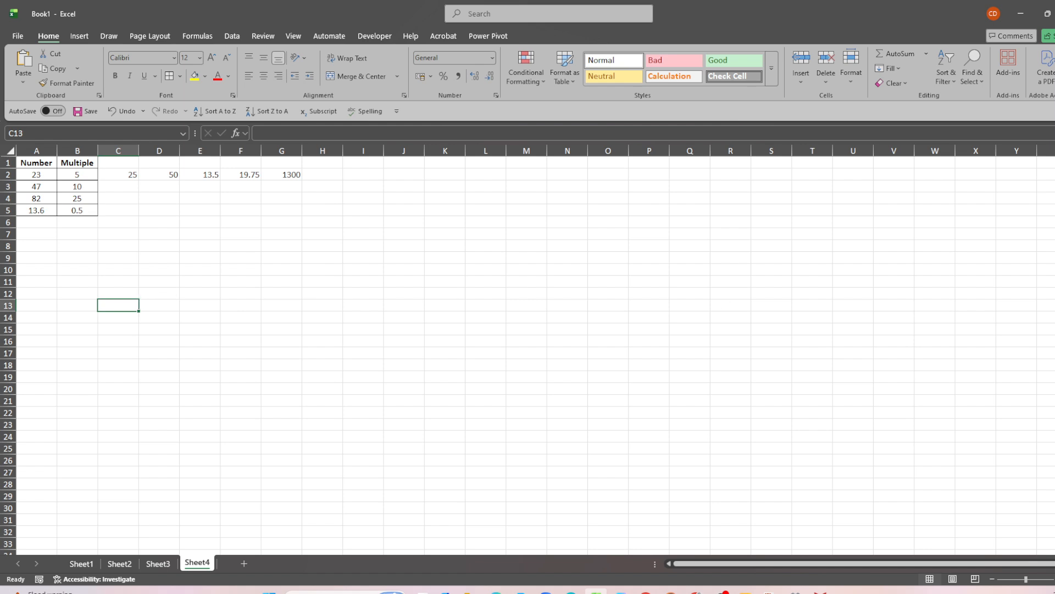
Review the MROUND formula in C2 and fill that cell with yellow.
click(110, 167)
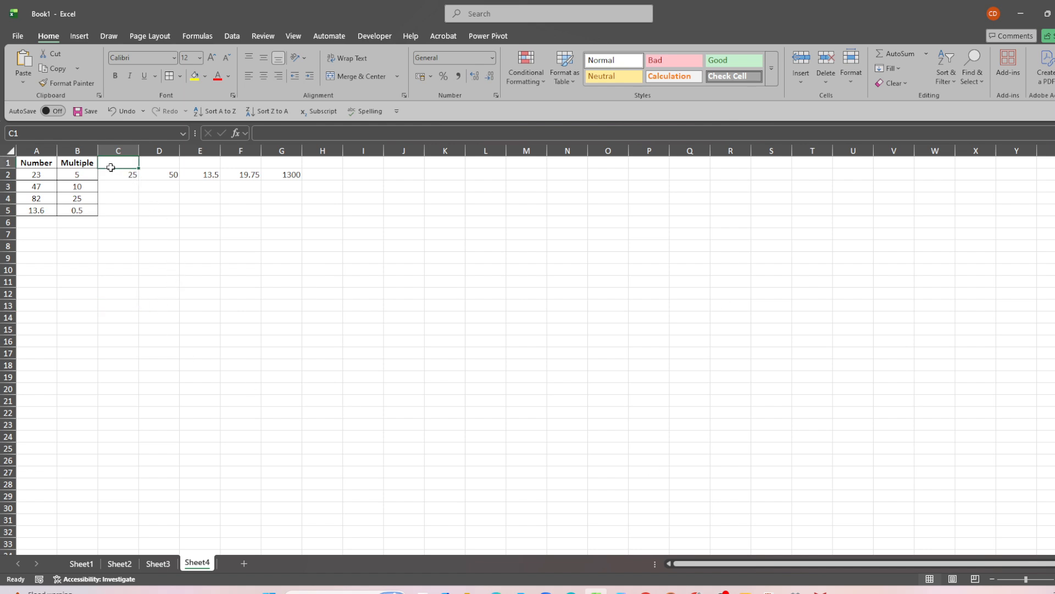
click(116, 173)
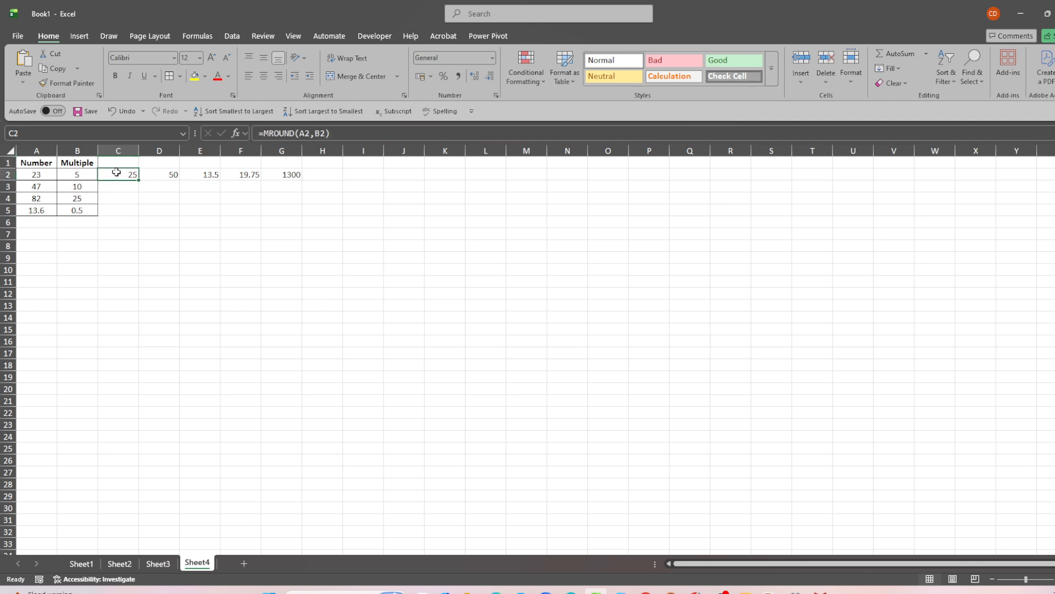
click(368, 133)
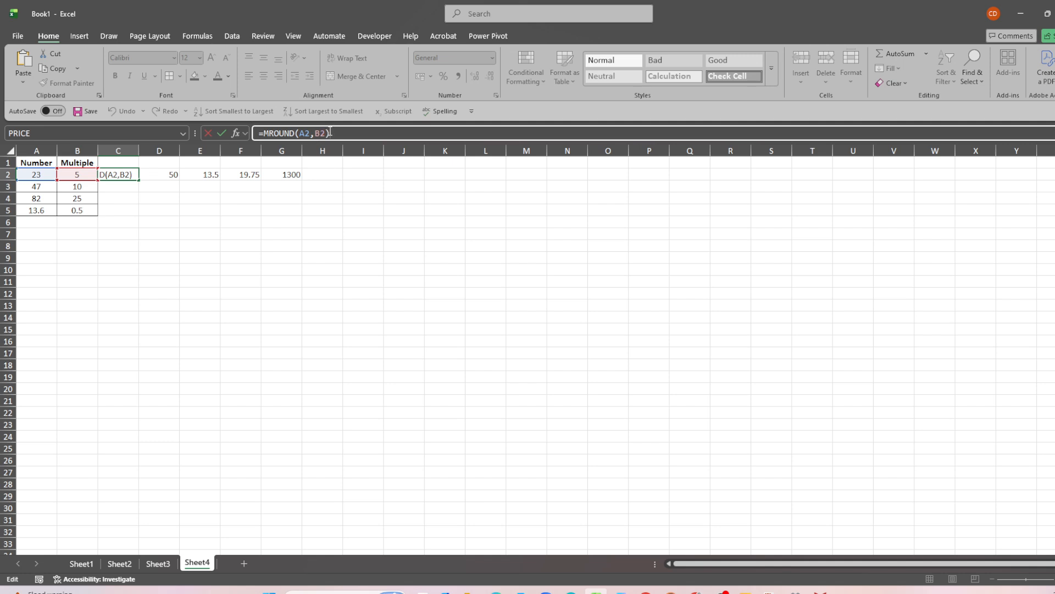
key(Return)
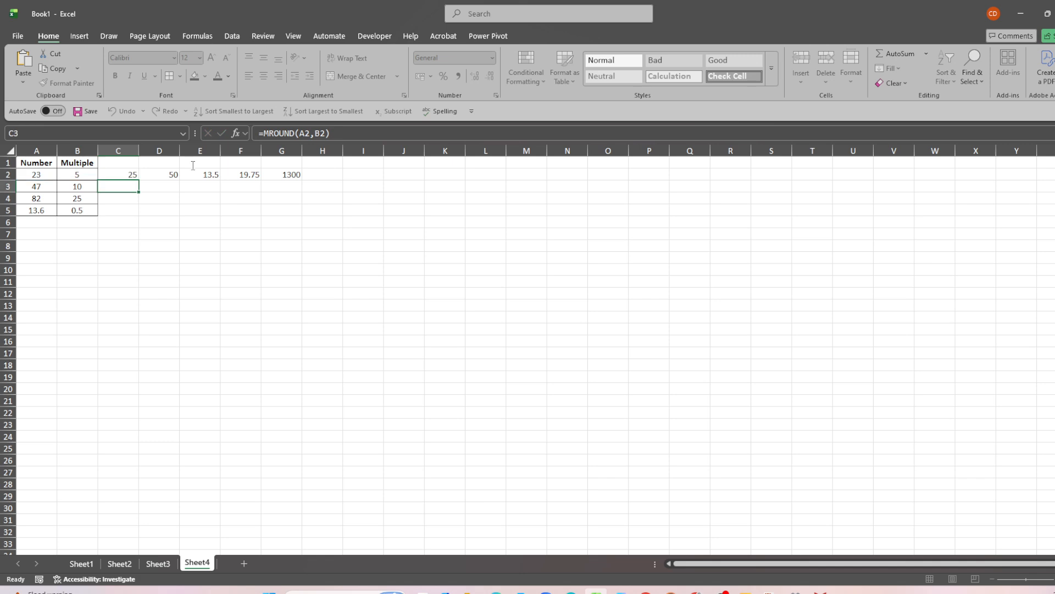
click(133, 173)
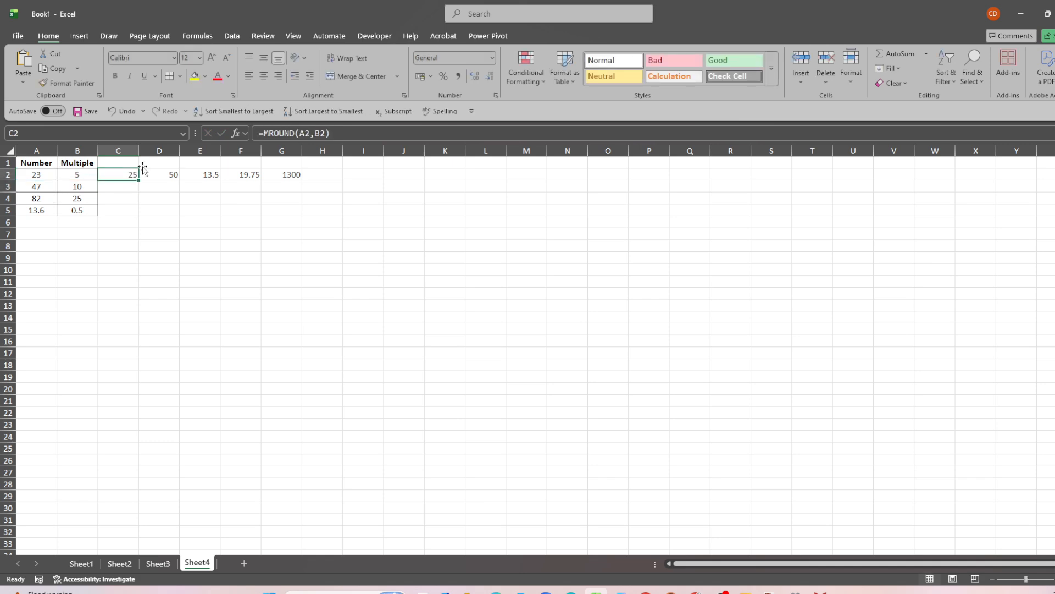
click(194, 76)
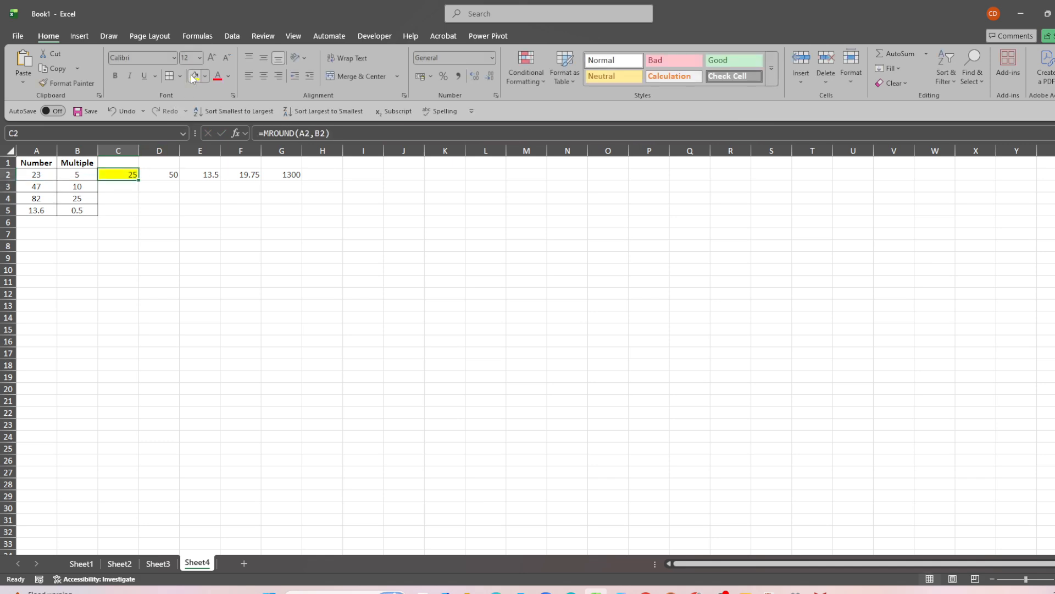
click(170, 201)
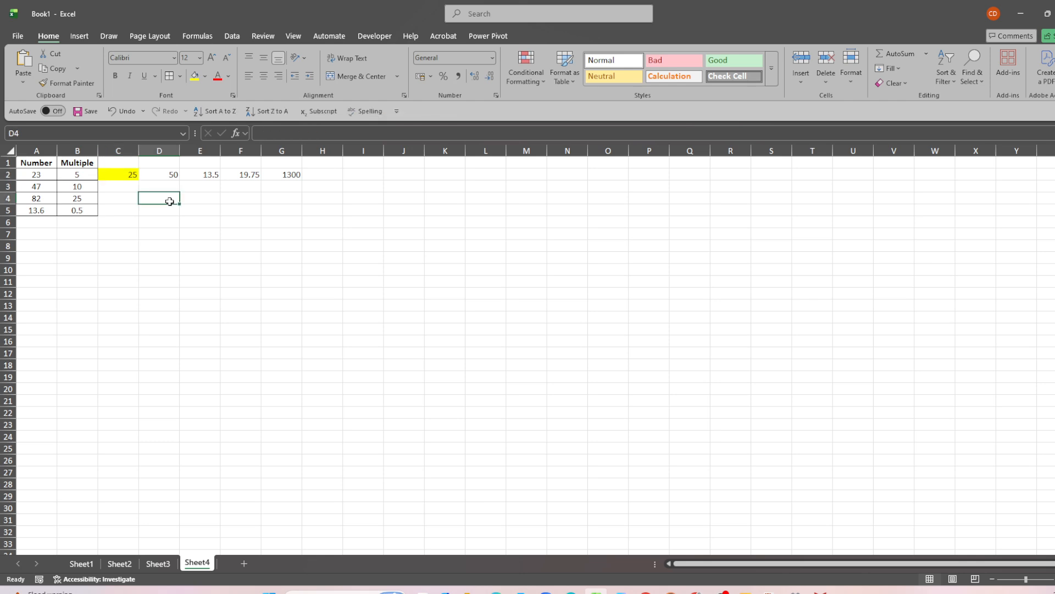
Fill the MROUND formula from D2 down into D3 and check the copied formula.
click(122, 174)
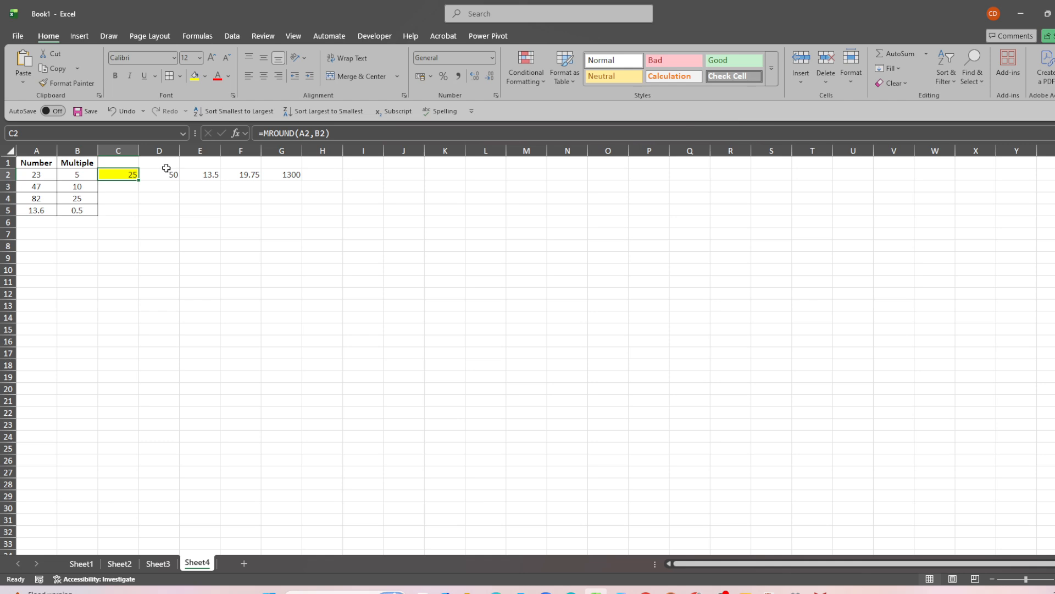
click(171, 173)
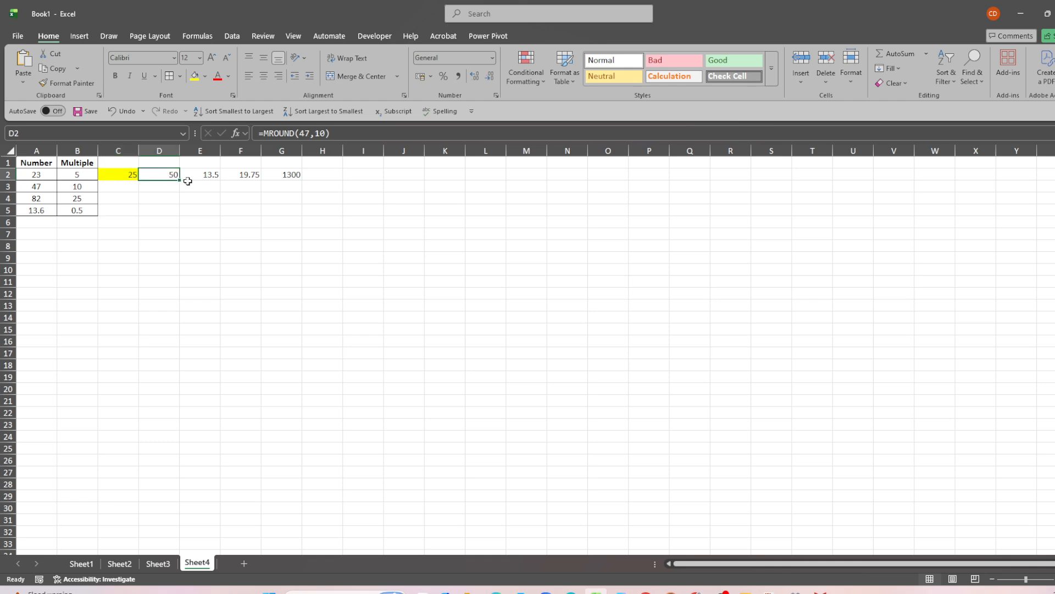
drag(180, 181, 181, 191)
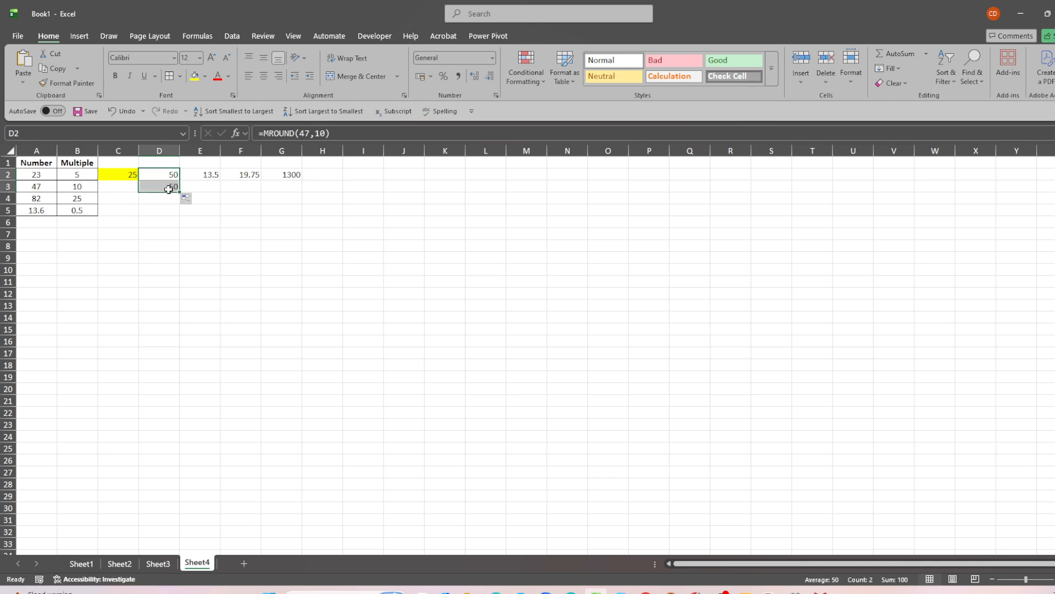
click(174, 188)
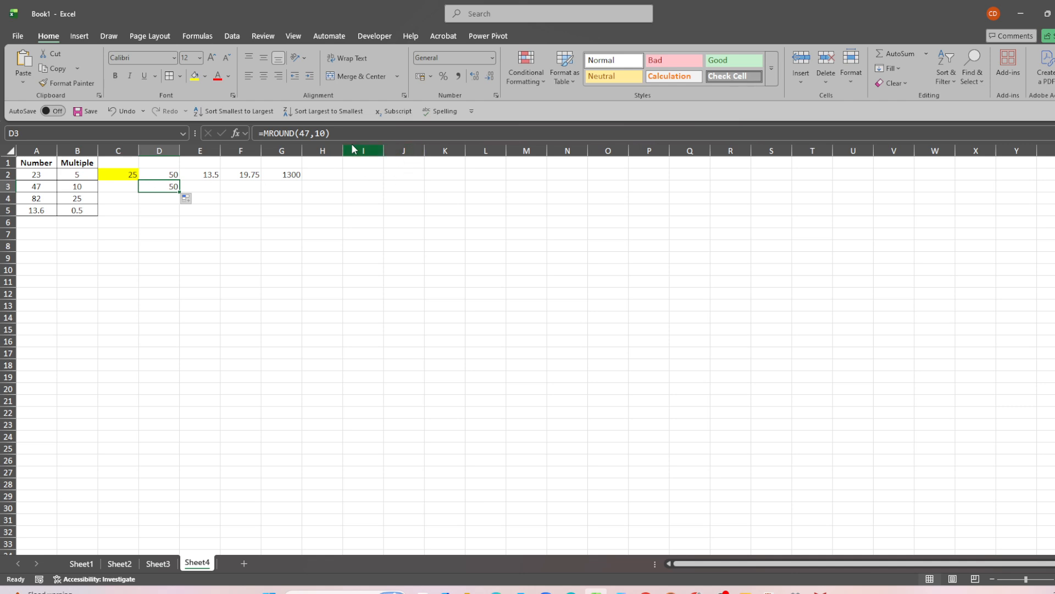
double_click(176, 187)
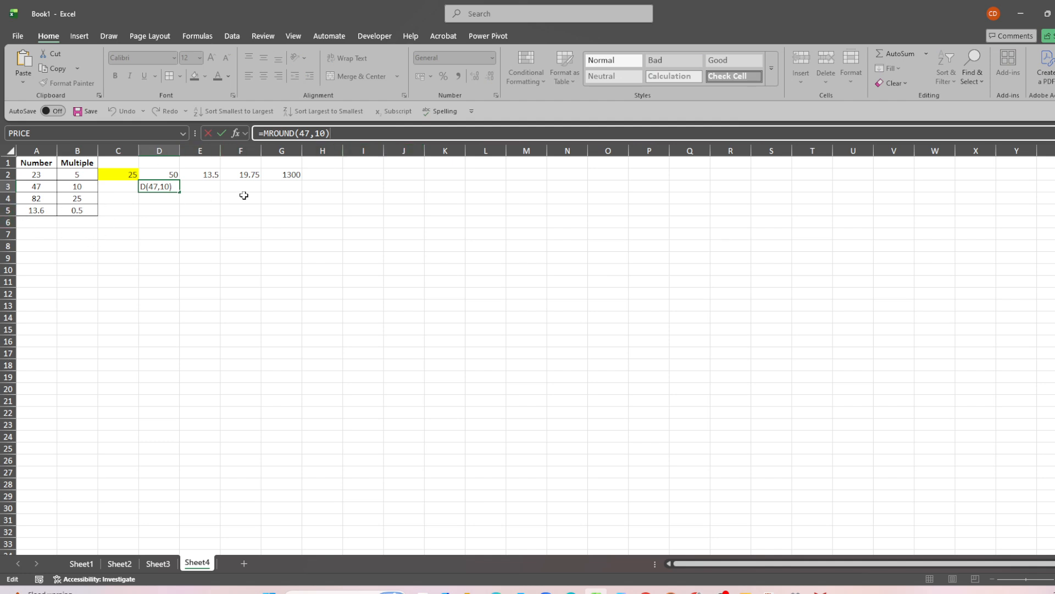
key(Return)
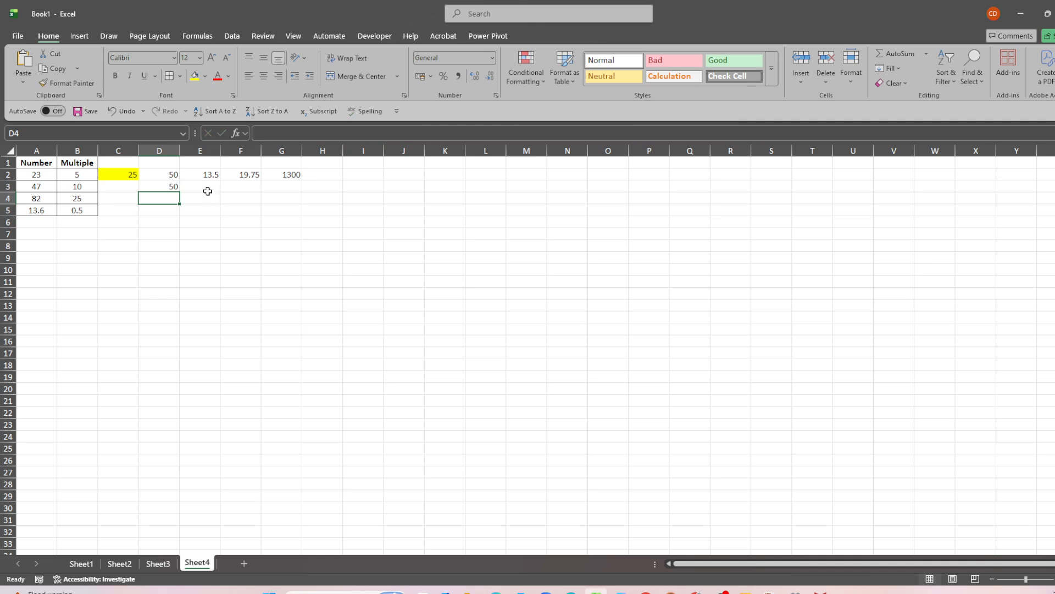
Examine the arguments of the MROUND formulas in E2 and F2.
click(212, 173)
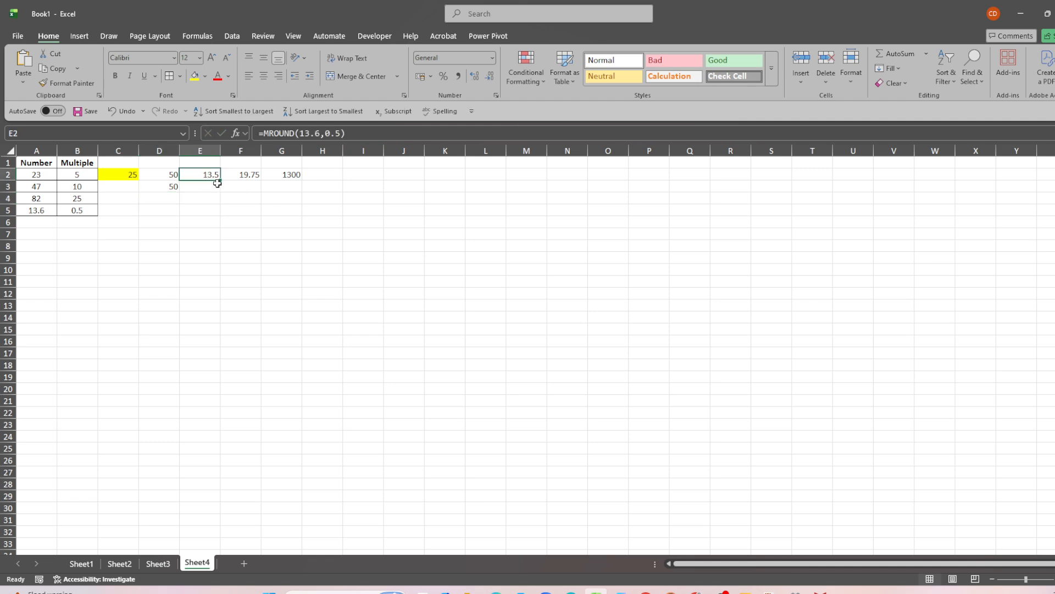
click(374, 132)
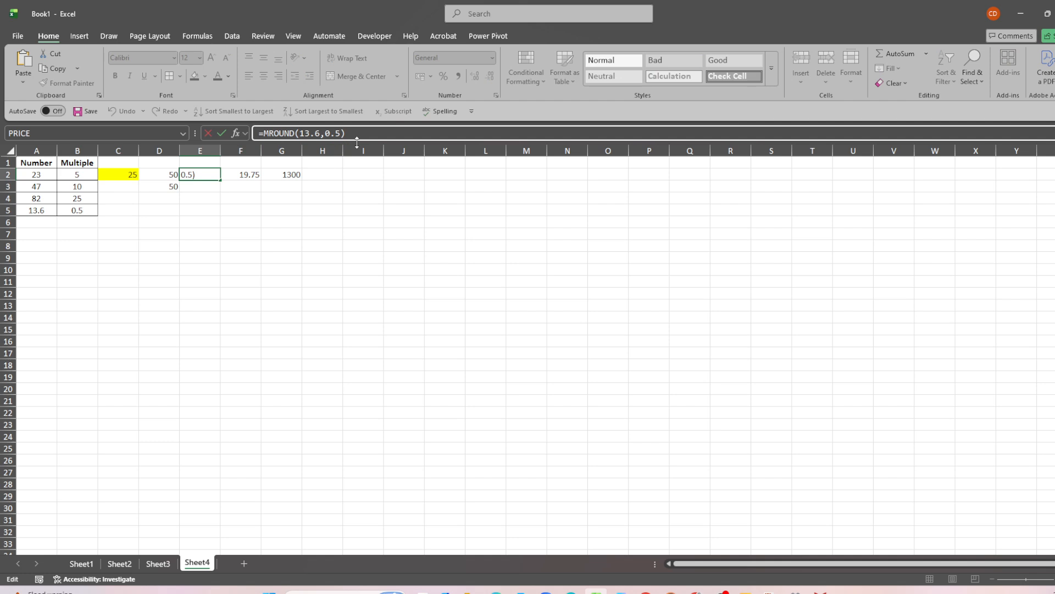
key(Return)
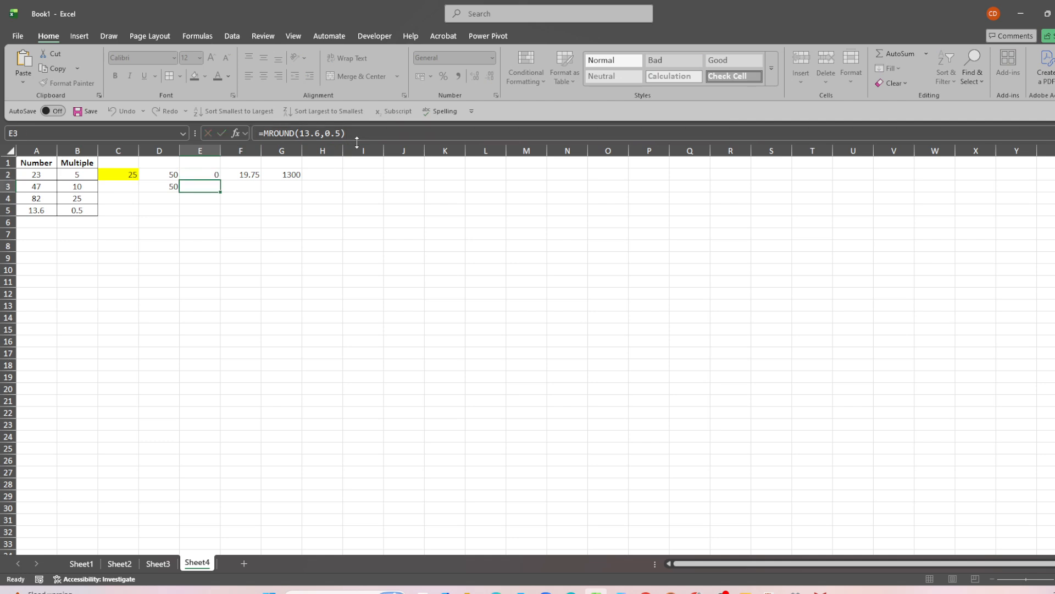
click(202, 177)
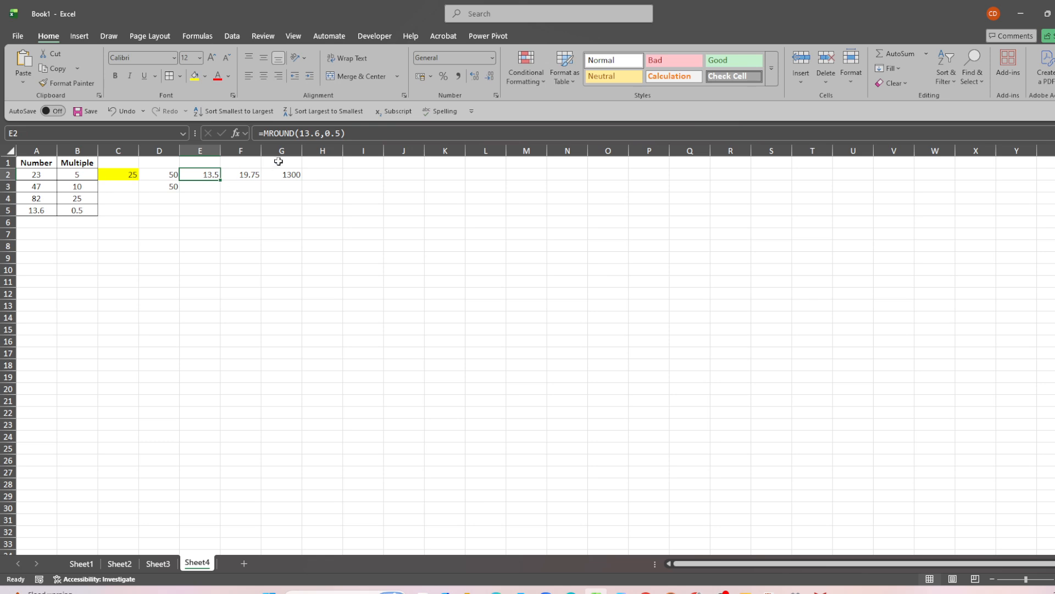
click(249, 177)
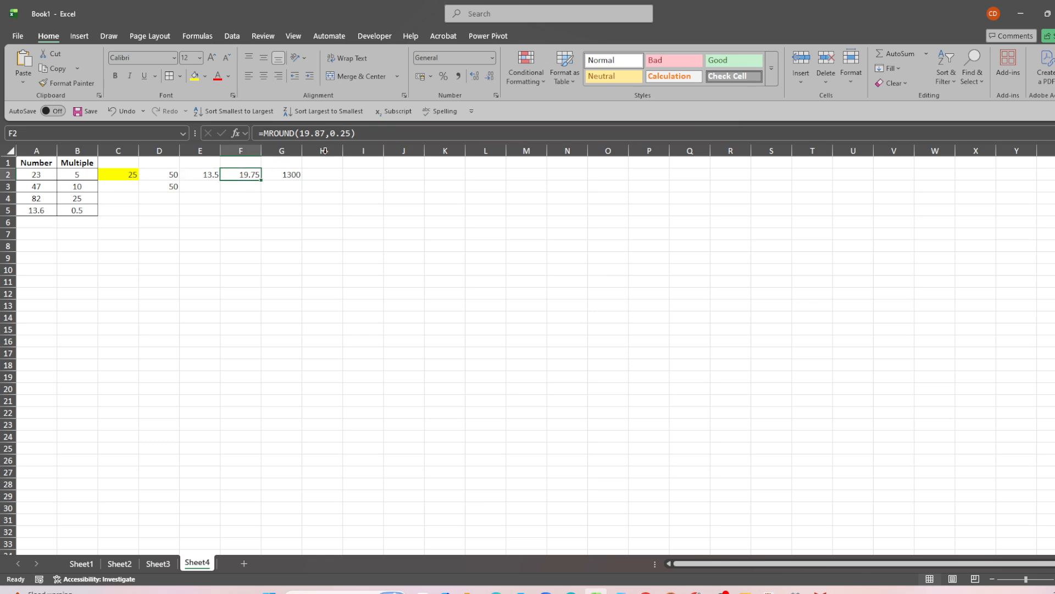
key(F2)
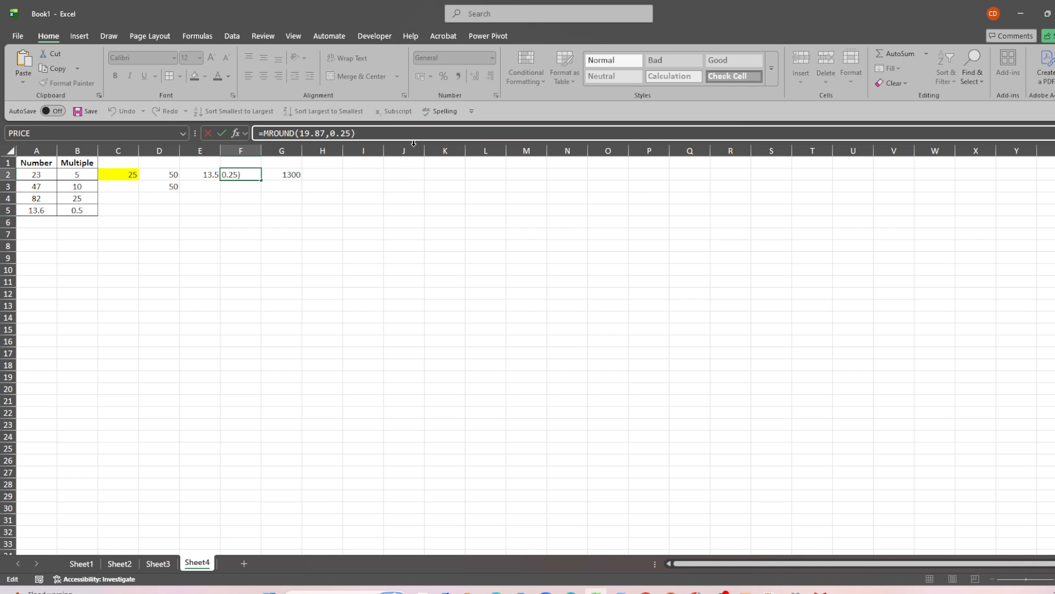
key(Return)
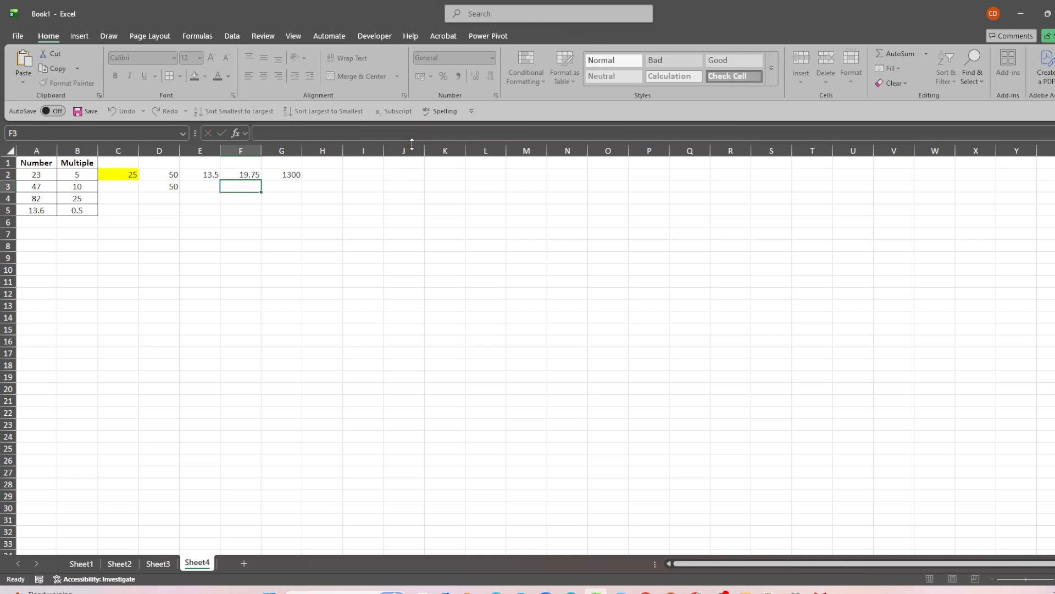
Examine the MROUND formula in G2 and recheck the formulas in E2 and D2.
click(269, 173)
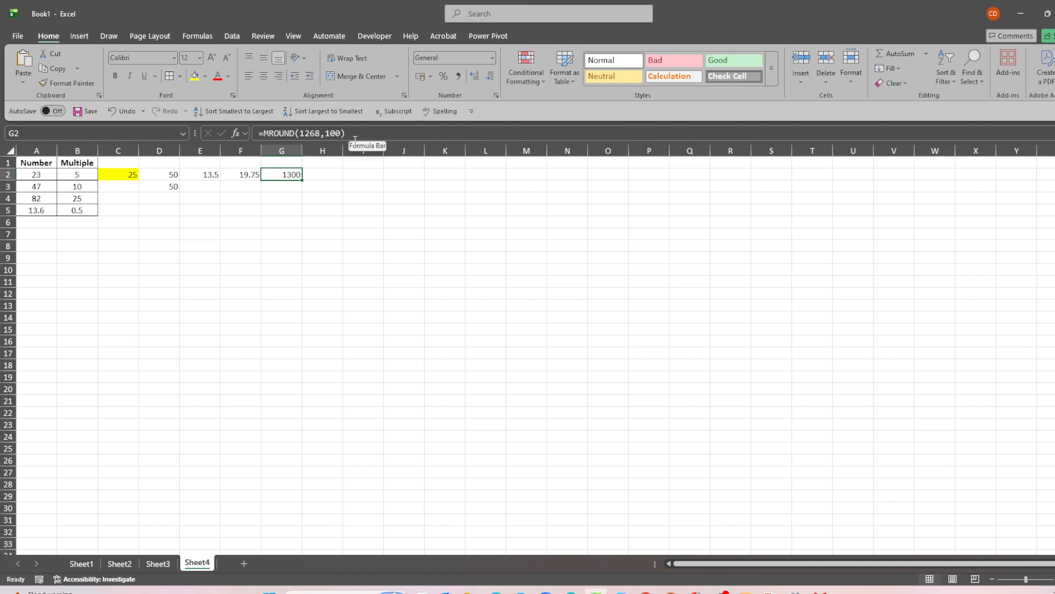
click(373, 131)
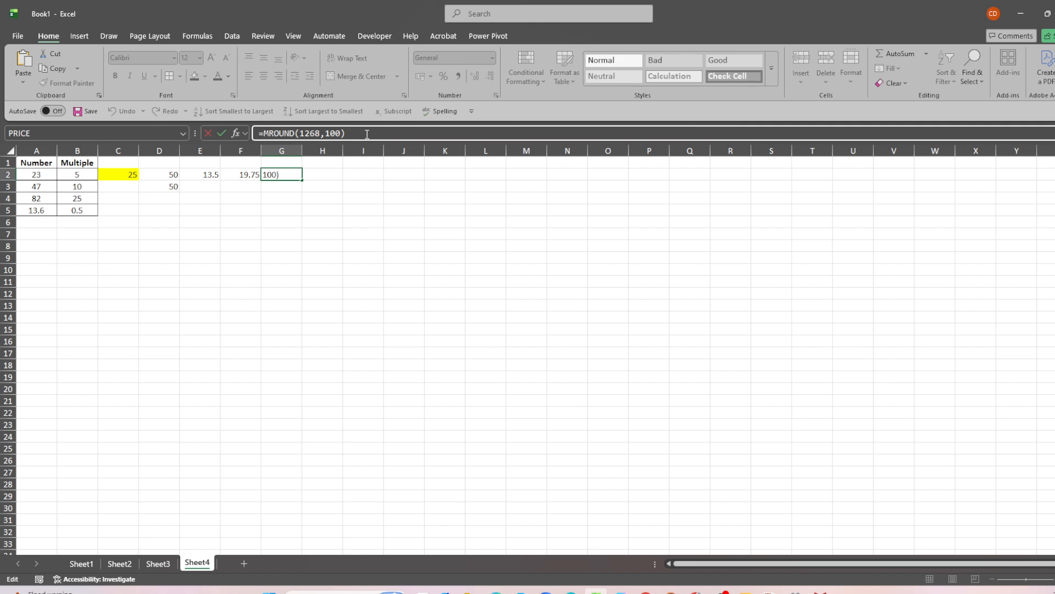
key(Return)
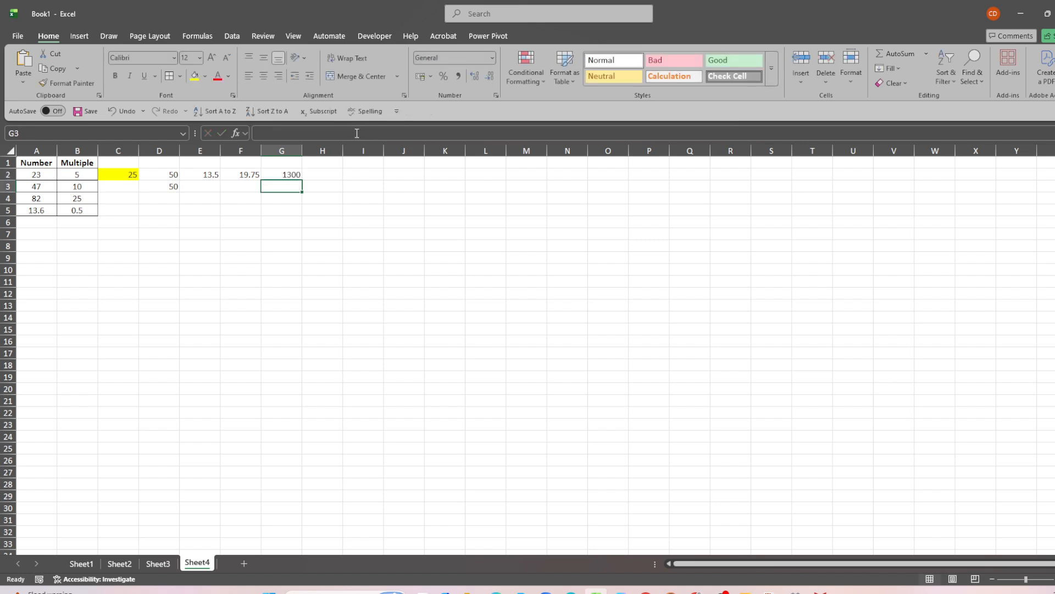
click(270, 174)
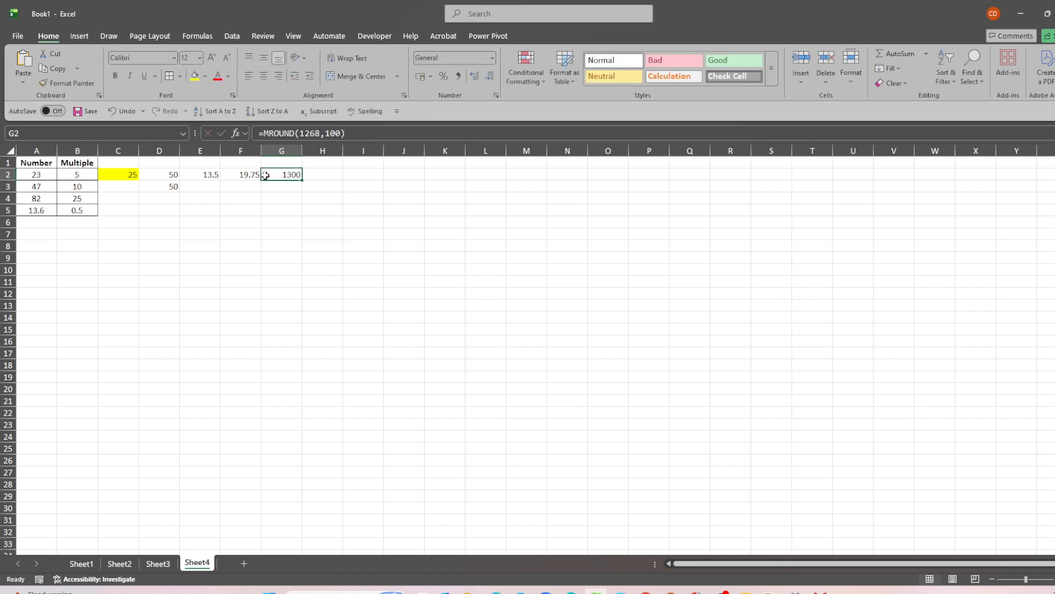
click(226, 174)
click(211, 175)
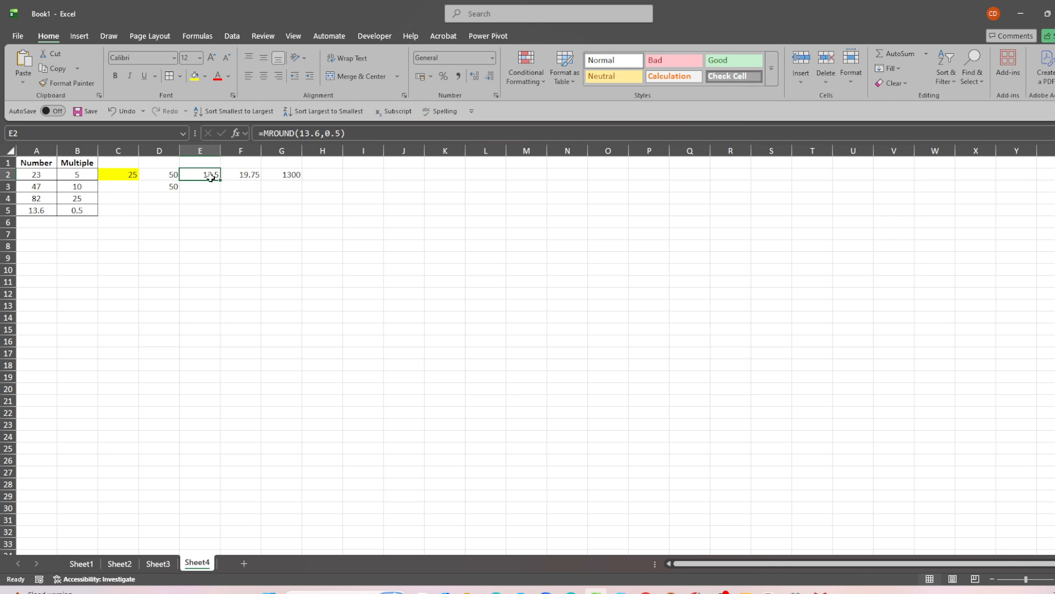
click(172, 175)
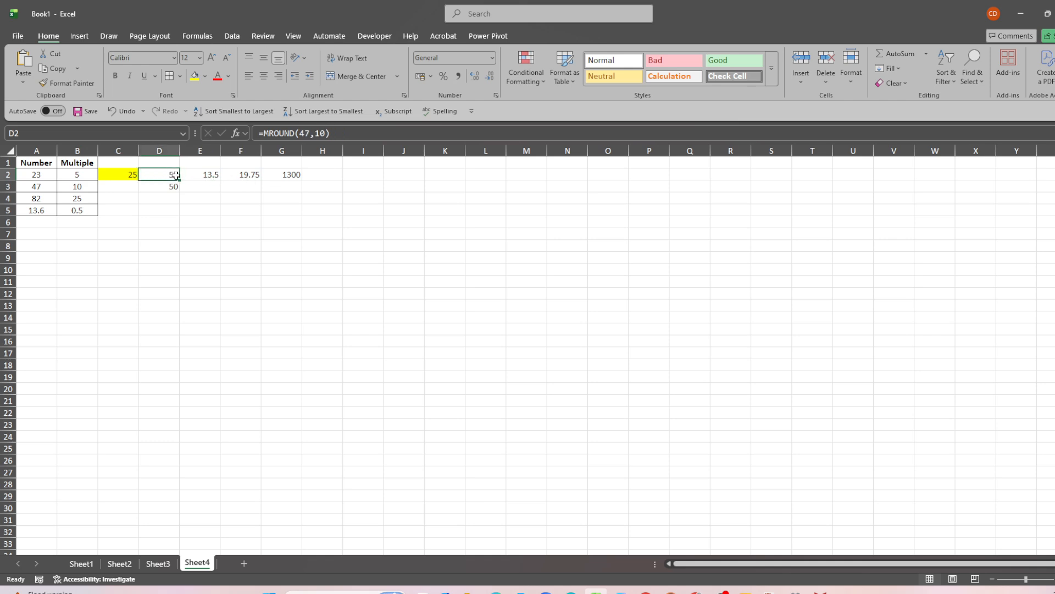
click(196, 178)
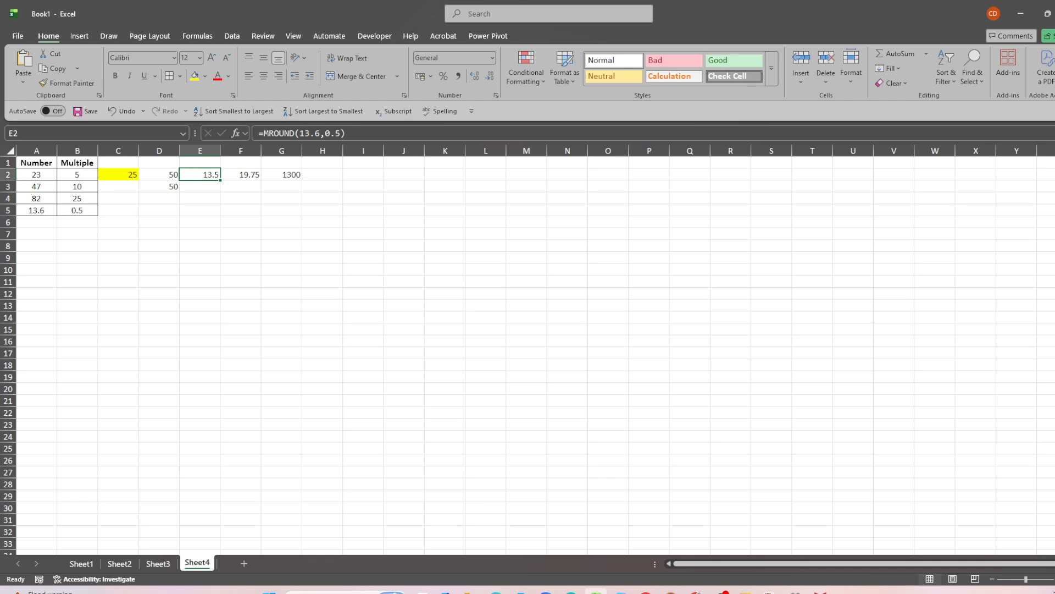